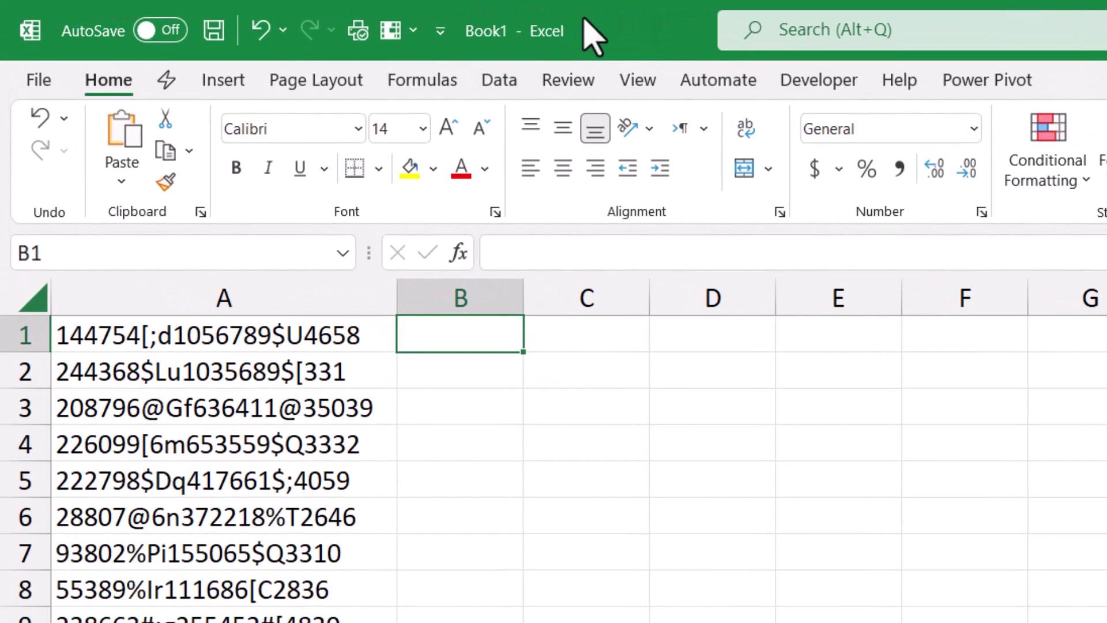
Enter the formula =LEN(A1) in cell B1 to count the characters of the text in A1.
{"action": "type", "text": "=len"}
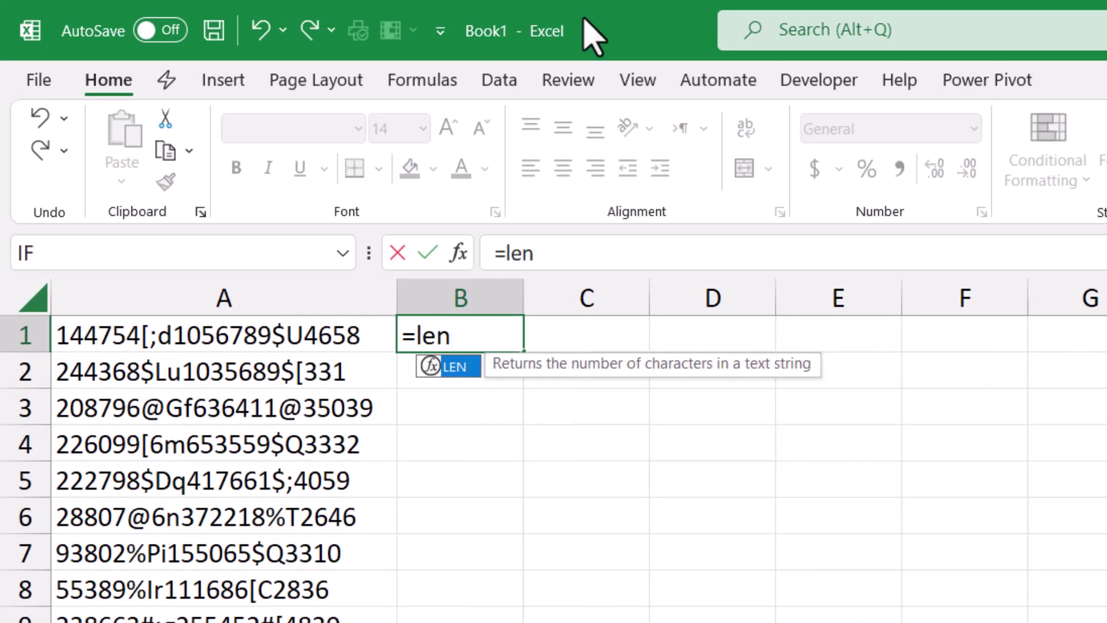
{"action": "key", "text": "Tab"}
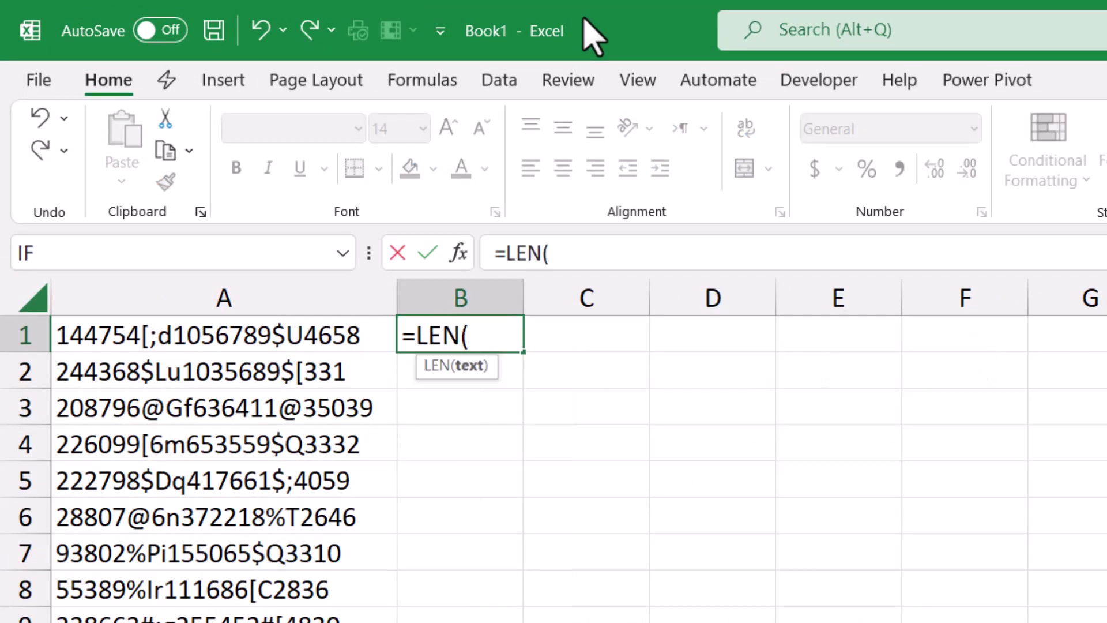
{"action": "key", "text": "Left"}
{"action": "type", "text": ")"}
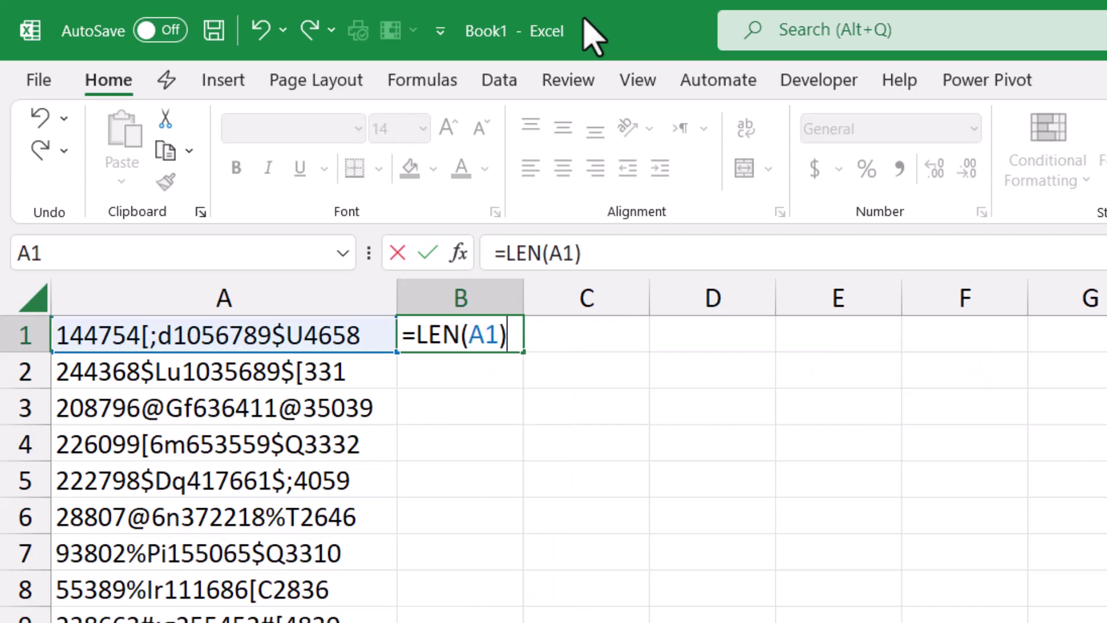
{"action": "key", "text": "ctrl+Return"}
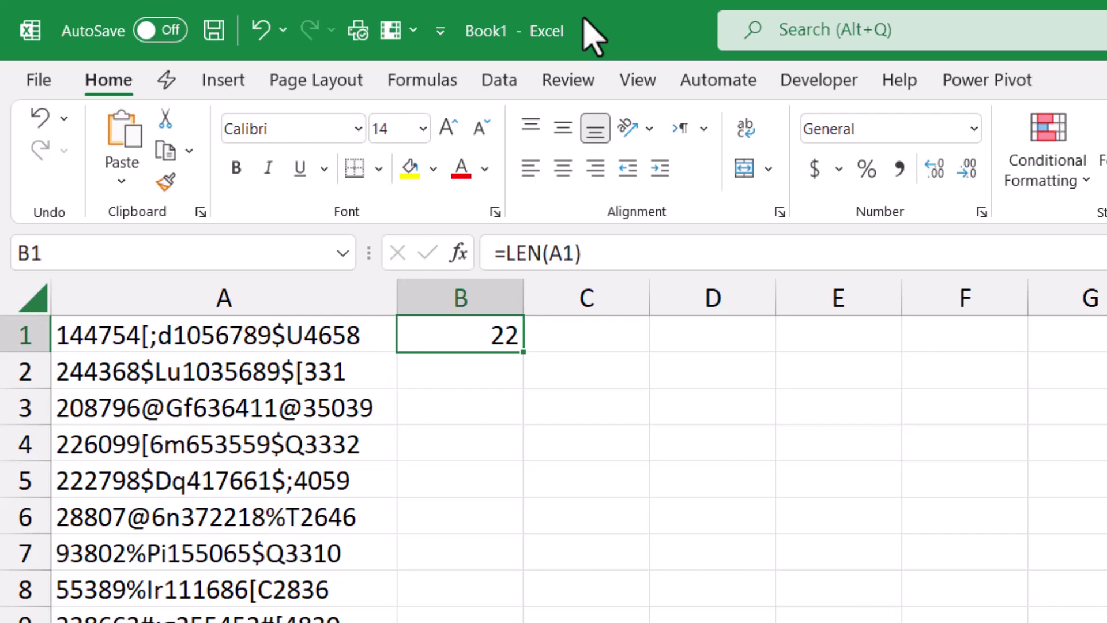
Wrap the LEN formula in B1 in SEQUENCE so that it reads =SEQUENCE(LEN(A1)).
{"action": "key", "text": "F2"}
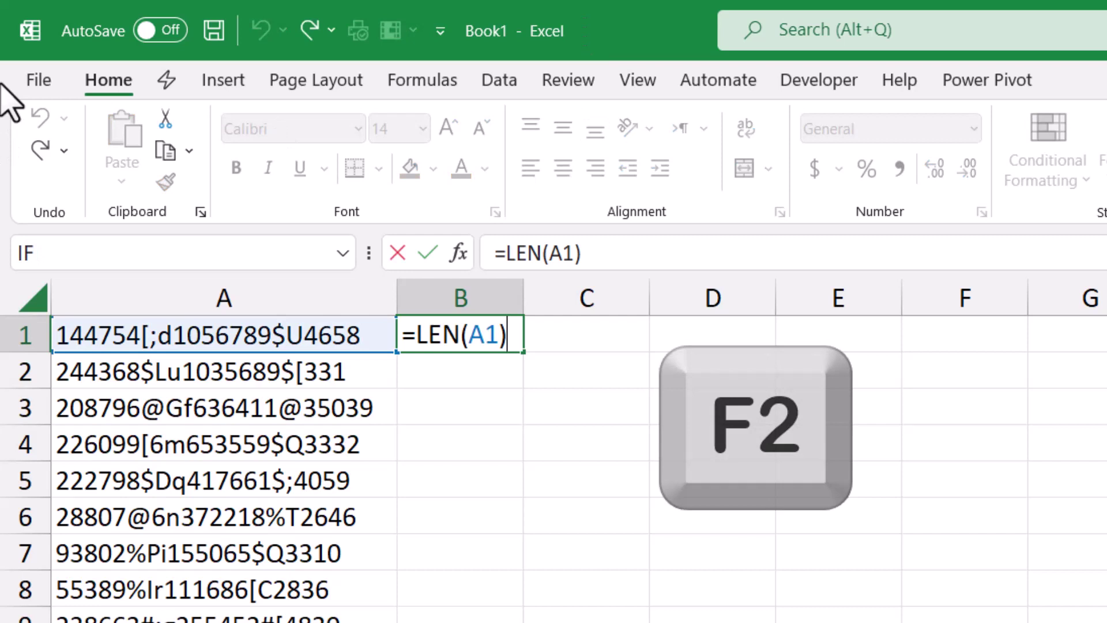
{"action": "left_click", "coordinate": [421, 338]}
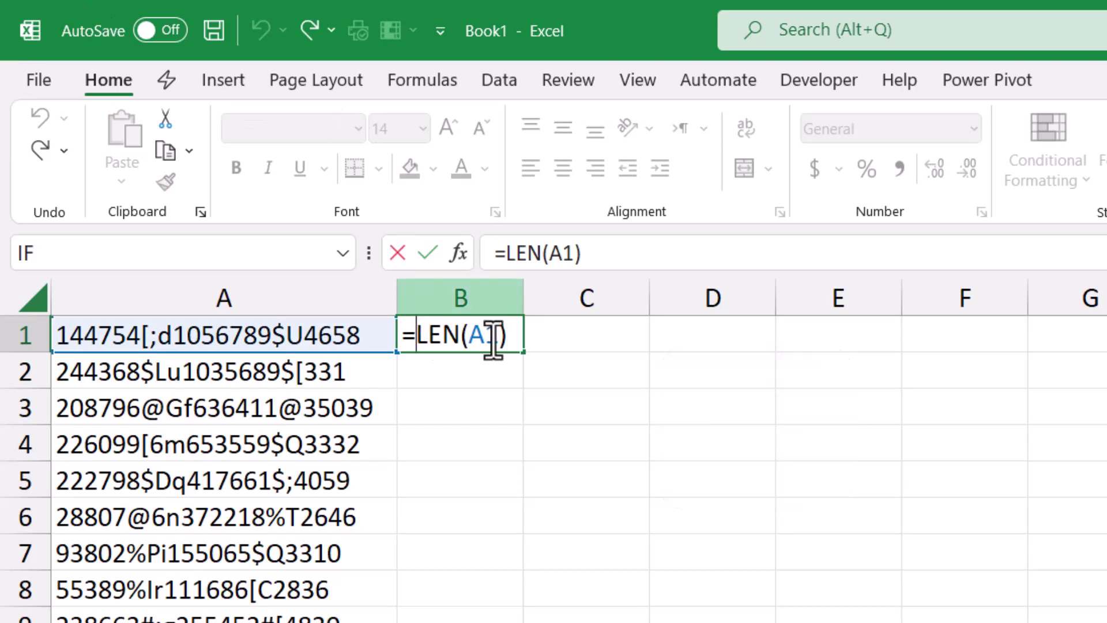
{"action": "type", "text": "seq"}
{"action": "key", "text": "Tab"}
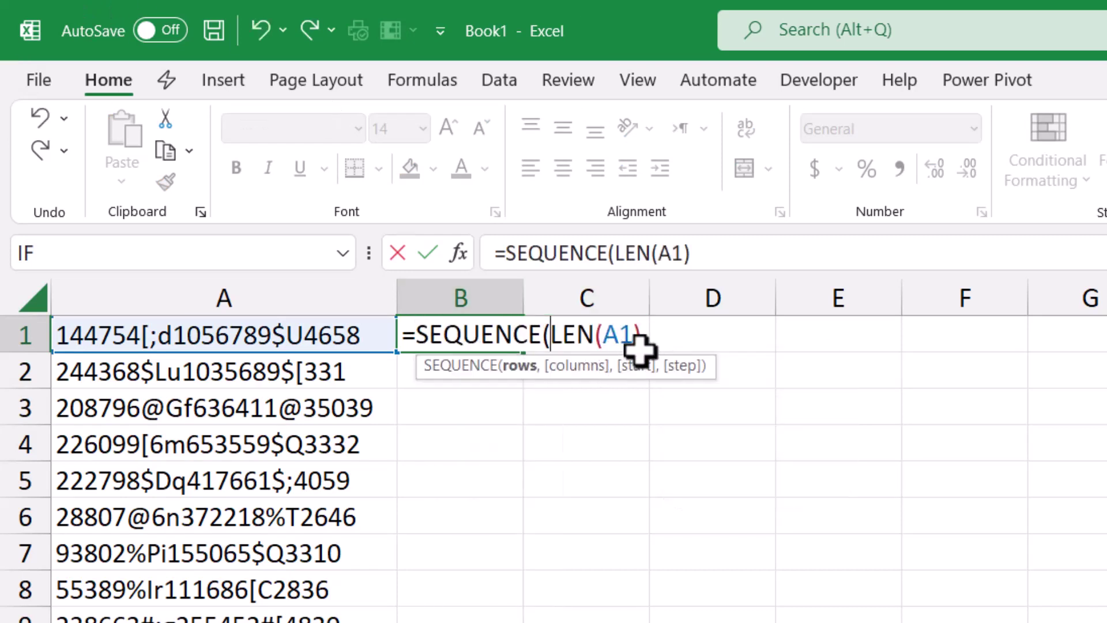
{"action": "left_click", "coordinate": [642, 337], "text": "shift"}
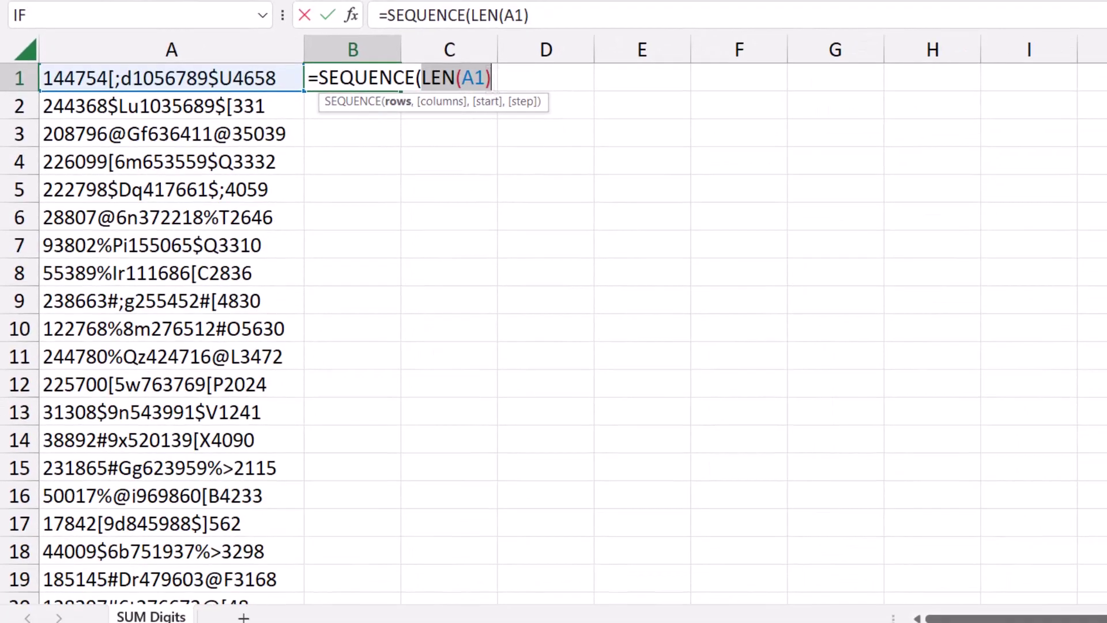
{"action": "type", "text": ")"}
{"action": "key", "text": "ctrl+Return"}
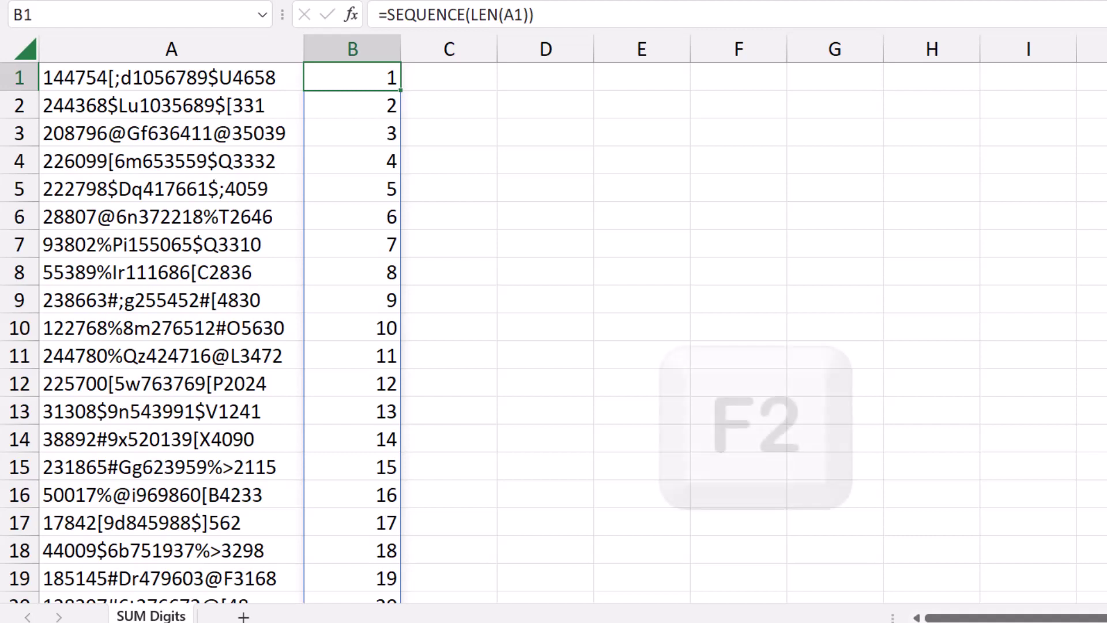
Extend B1 to =MID(A1,SEQUENCE(LEN(A1)),1) to split the text in A1 into single characters.
{"action": "key", "text": "F2"}
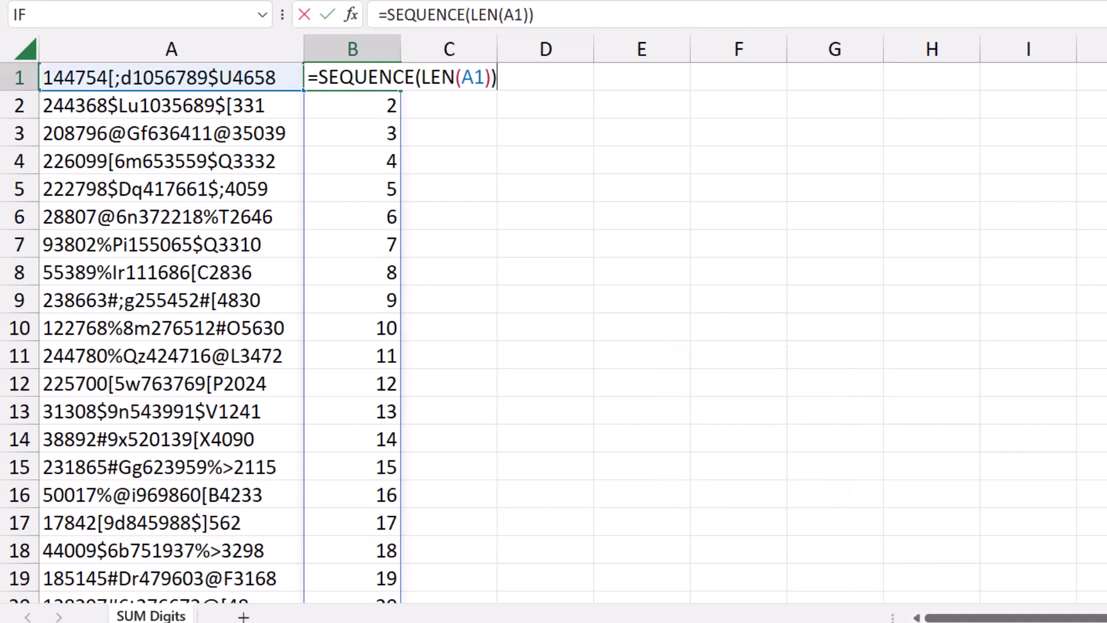
{"action": "left_click", "coordinate": [319, 77]}
{"action": "type", "text": "MID"}
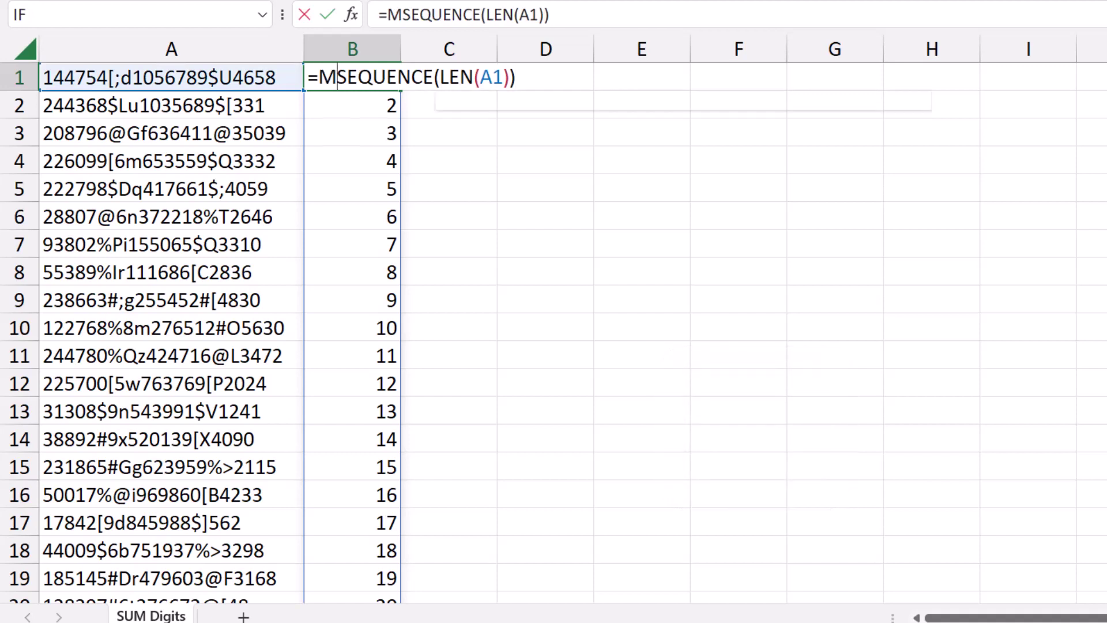
{"action": "key", "text": "Tab"}
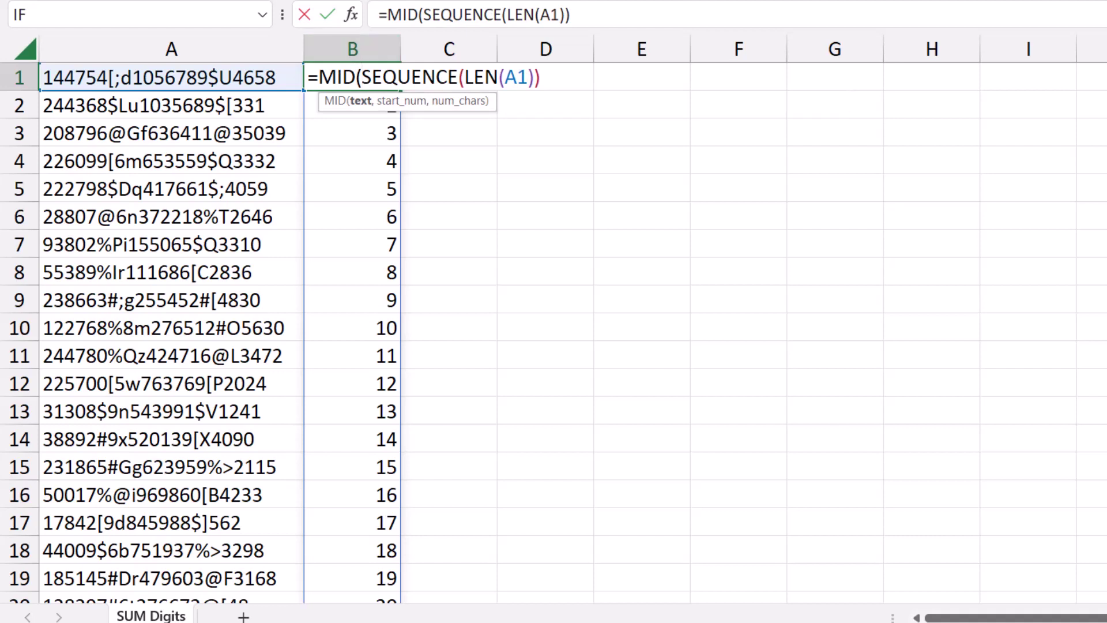
{"action": "left_click", "coordinate": [171, 77]}
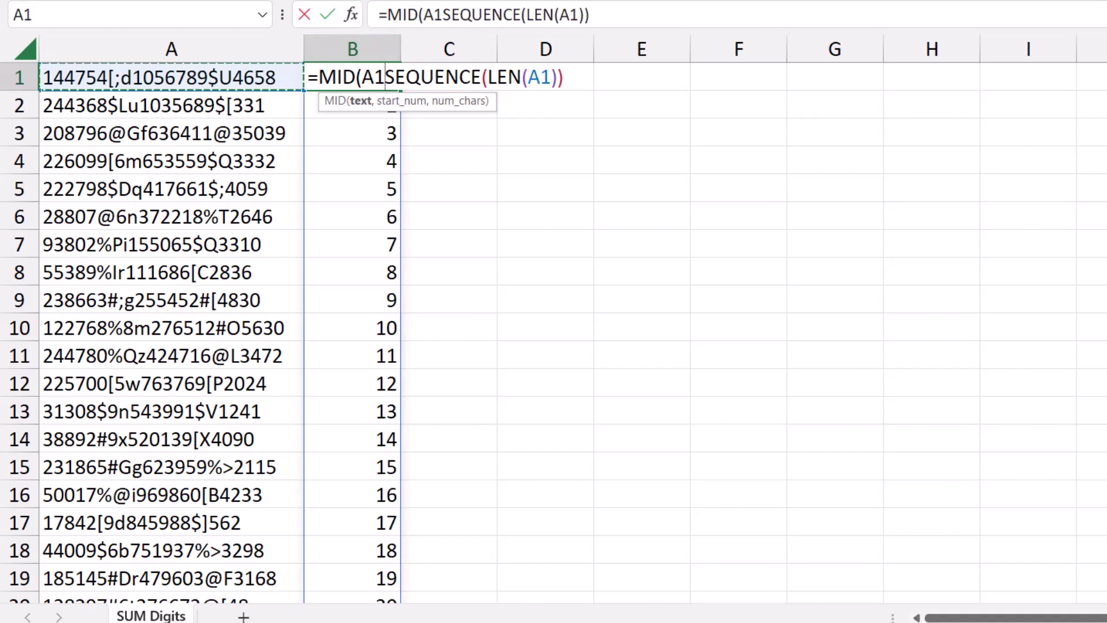
{"action": "type", "text": ","}
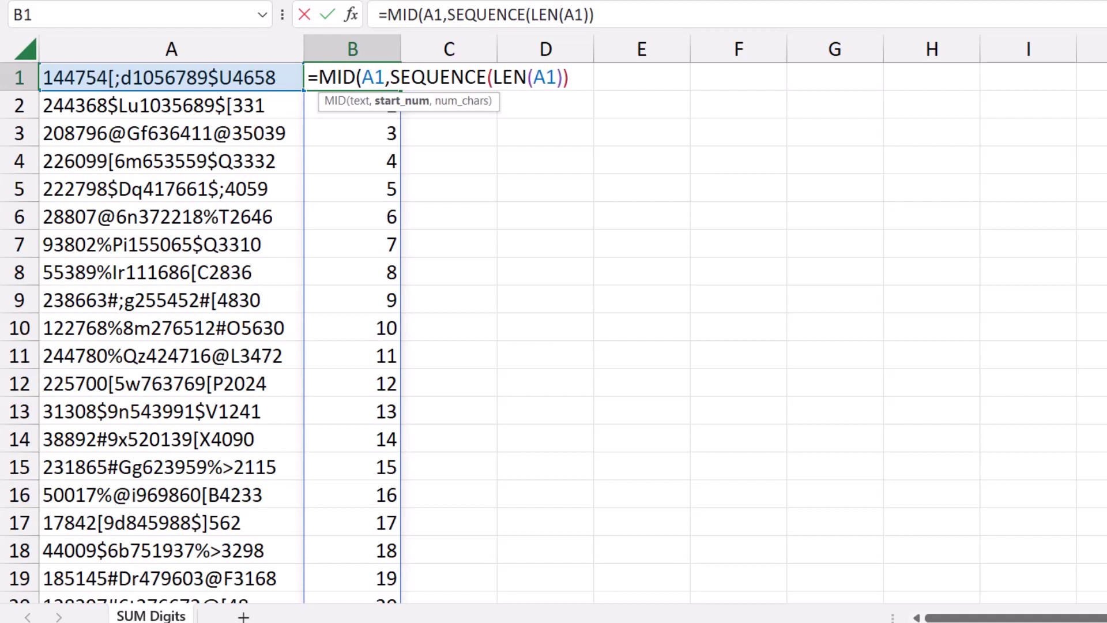
{"action": "left_click", "coordinate": [568, 77]}
{"action": "type", "text": ","}
{"action": "type", "text": "1)"}
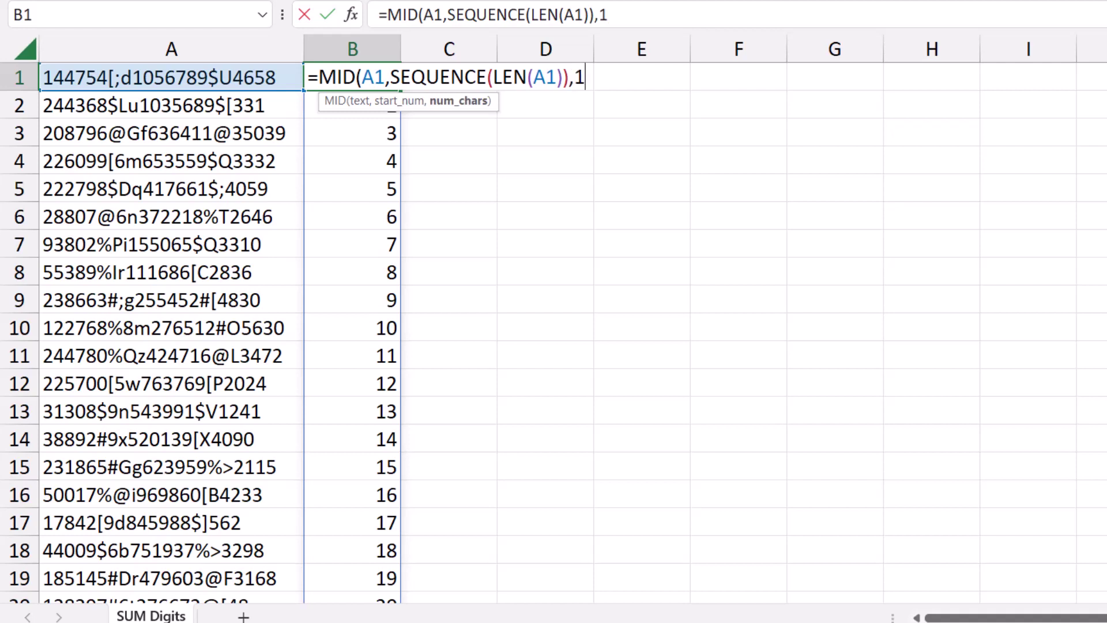
{"action": "key", "text": "Return"}
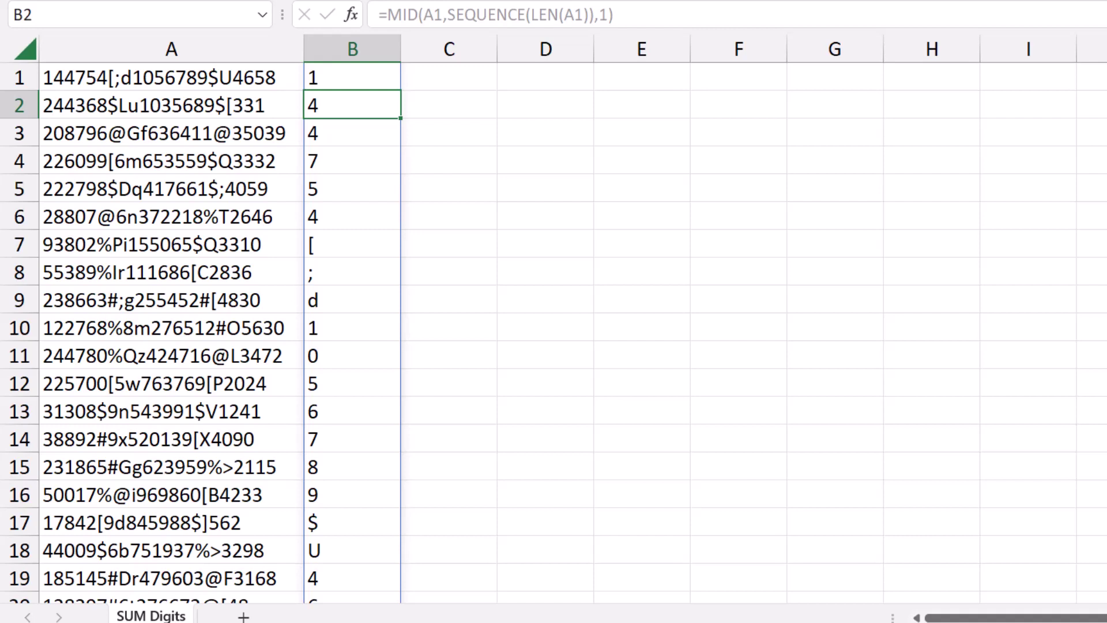
Put a double minus (--) before MID in B1's formula to convert the extracted characters to numbers.
{"action": "left_click", "coordinate": [351, 77]}
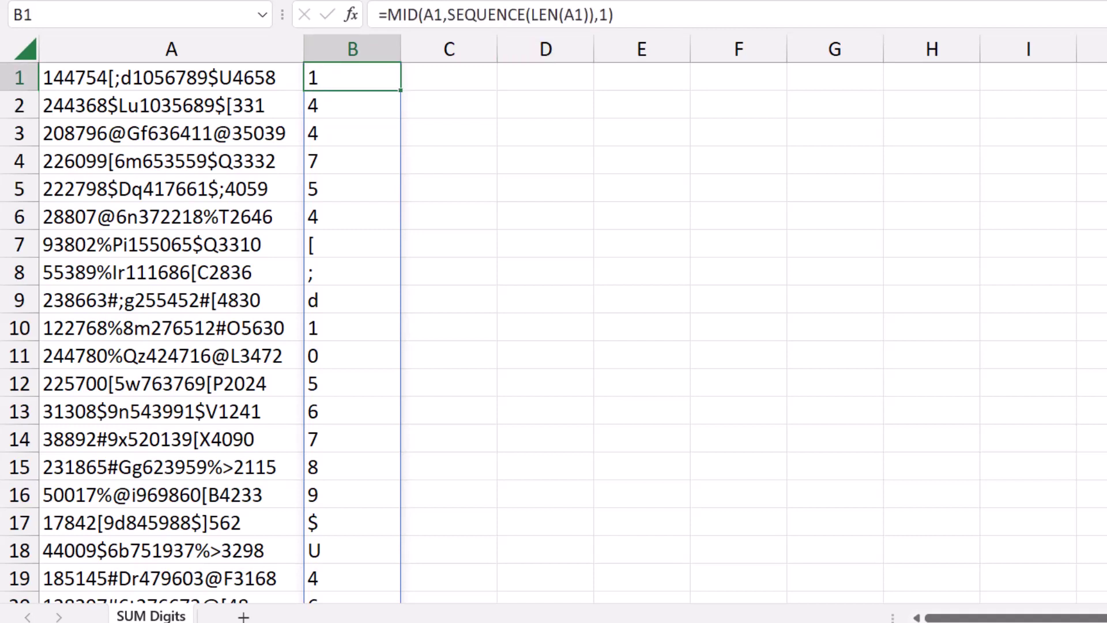
{"action": "key", "text": "F2"}
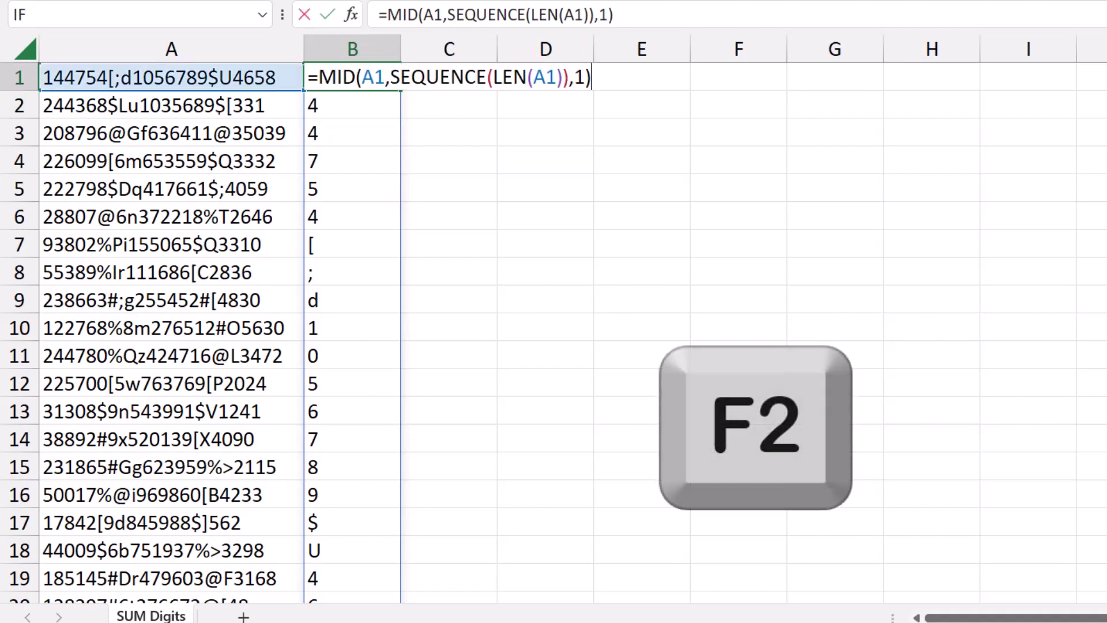
{"action": "left_click", "coordinate": [318, 76]}
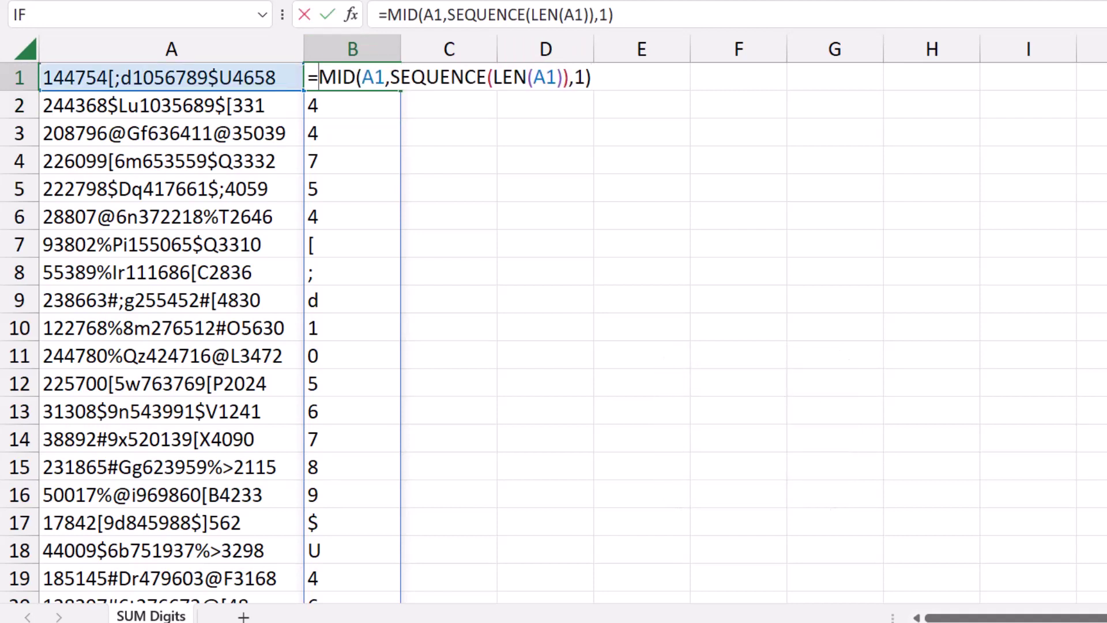
{"action": "type", "text": "--"}
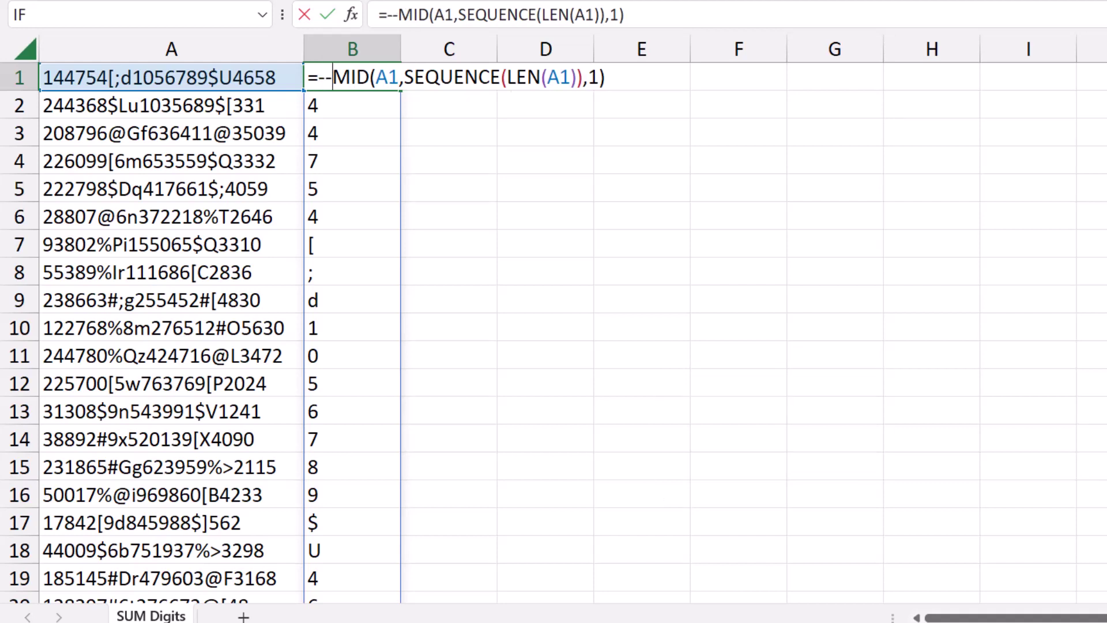
{"action": "key", "text": "Return"}
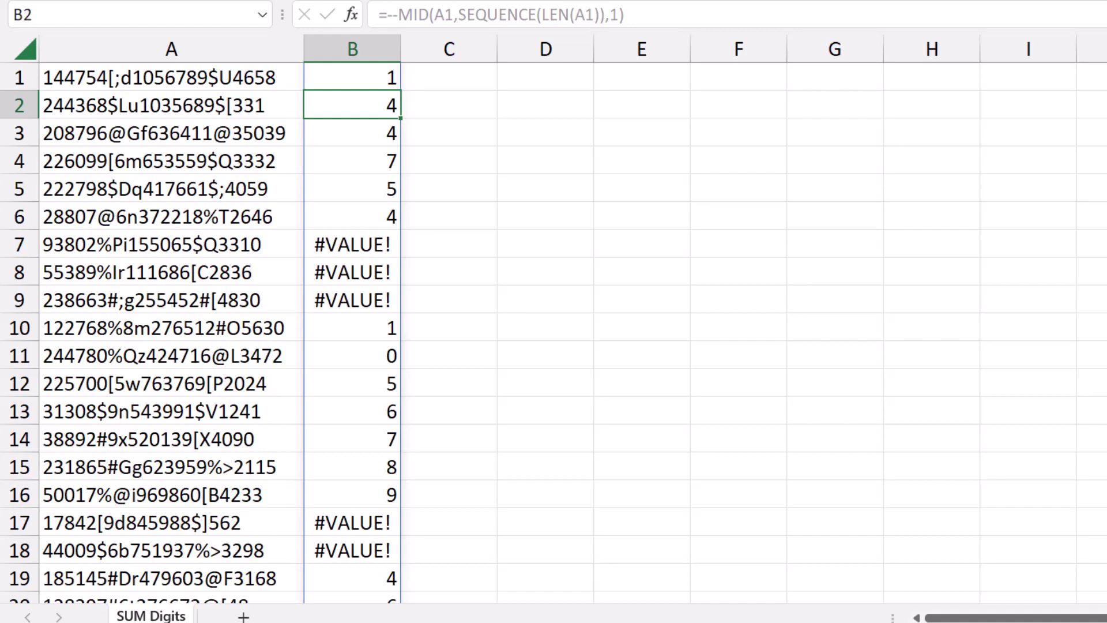
Wrap B1's formula in IFERROR with 0 as the error value: =IFERROR(--MID(A1,SEQUENCE(LEN(A1)),1),0).
{"action": "left_click", "coordinate": [352, 76]}
{"action": "key", "text": "F2"}
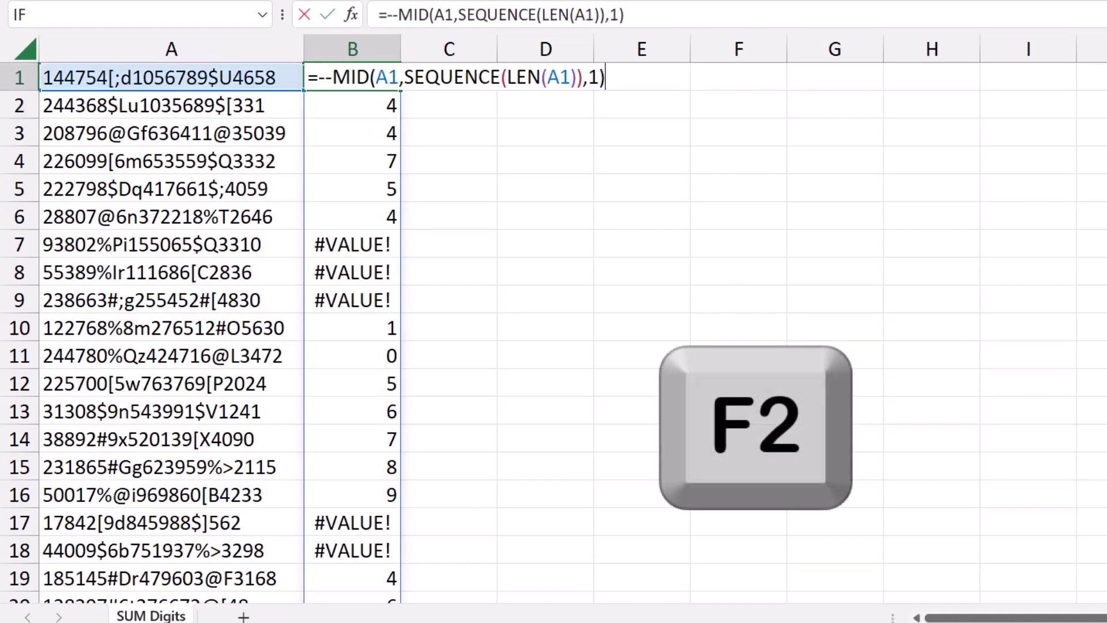
{"action": "left_click", "coordinate": [317, 76]}
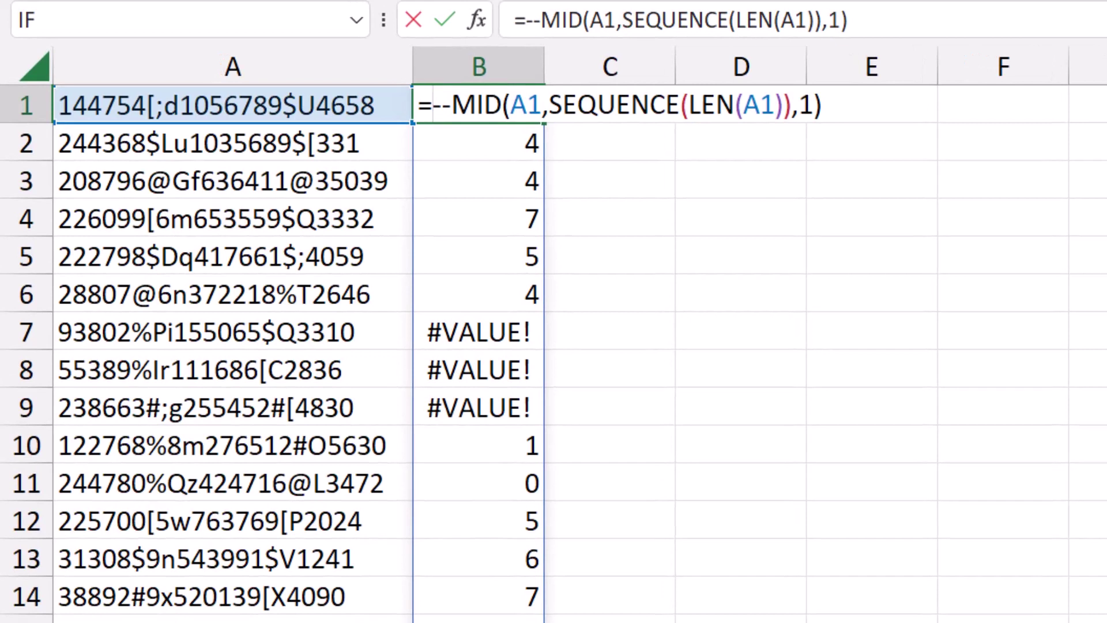
{"action": "type", "text": "IFERROR("}
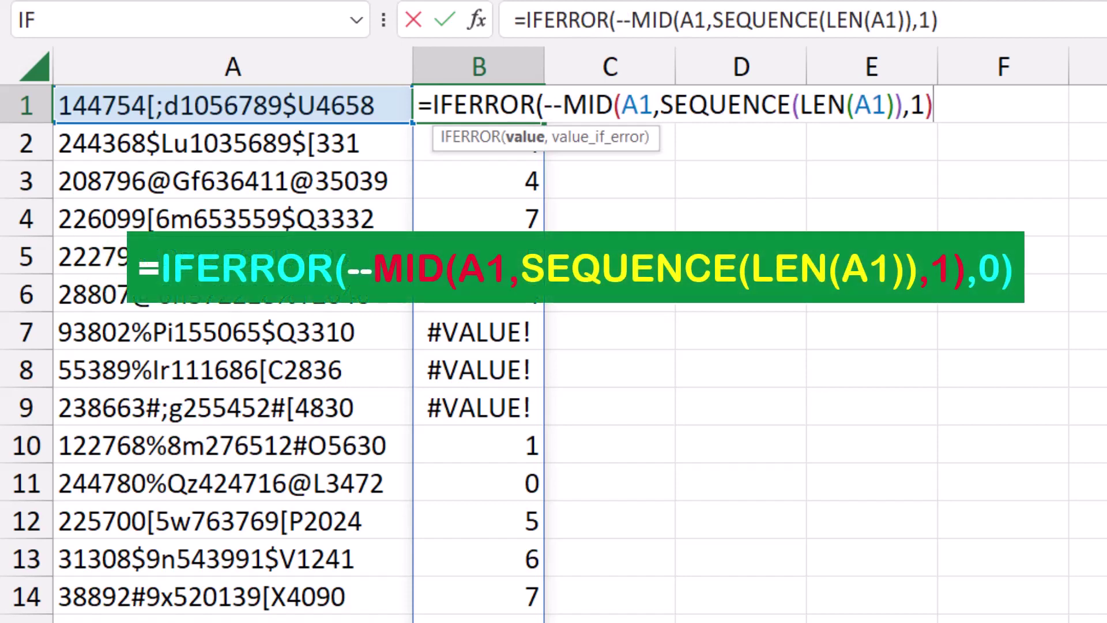
{"action": "type", "text": ",0"}
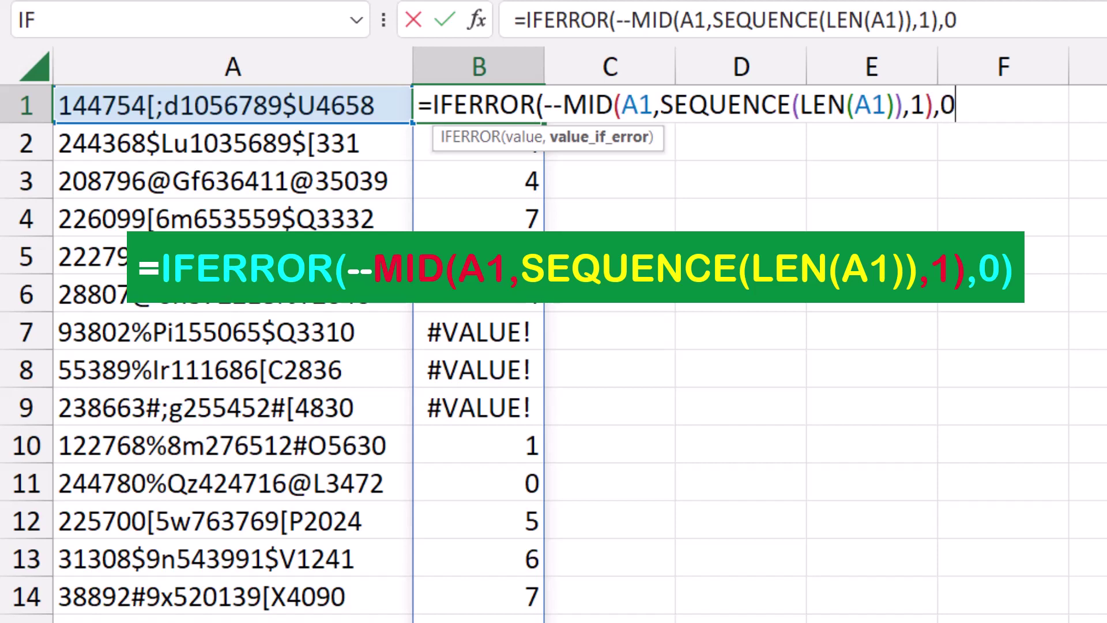
{"action": "type", "text": ")"}
{"action": "key", "text": "Return"}
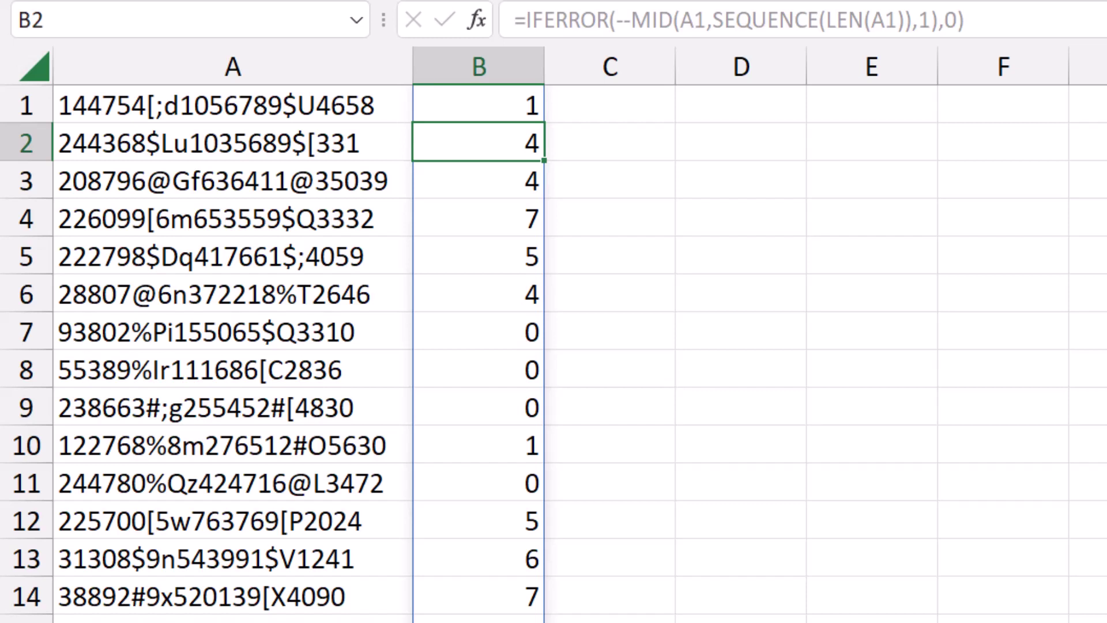
Wrap the whole IFERROR formula in B1 in SUM and fill it down column B for all the text rows.
{"action": "left_click", "coordinate": [478, 105]}
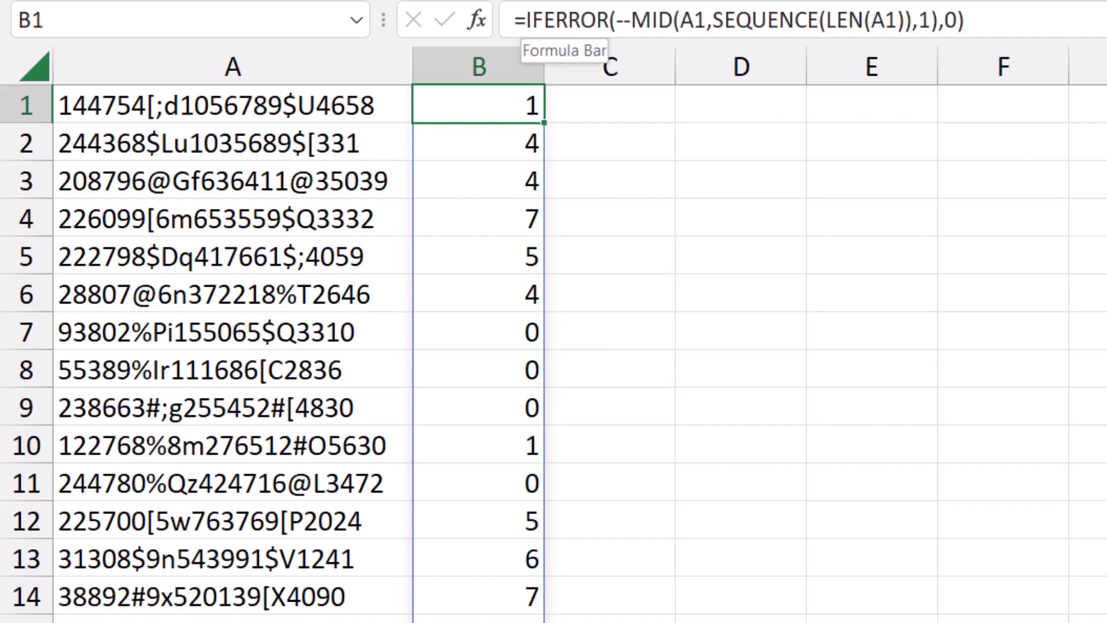
{"action": "left_click", "coordinate": [525, 20]}
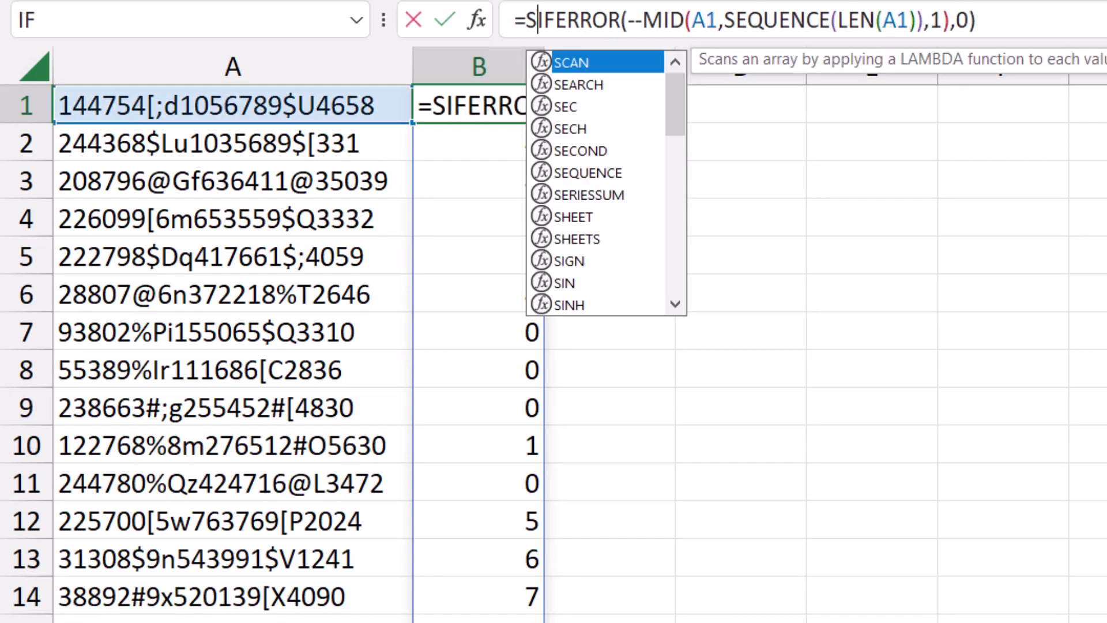
{"action": "type", "text": "Sum"}
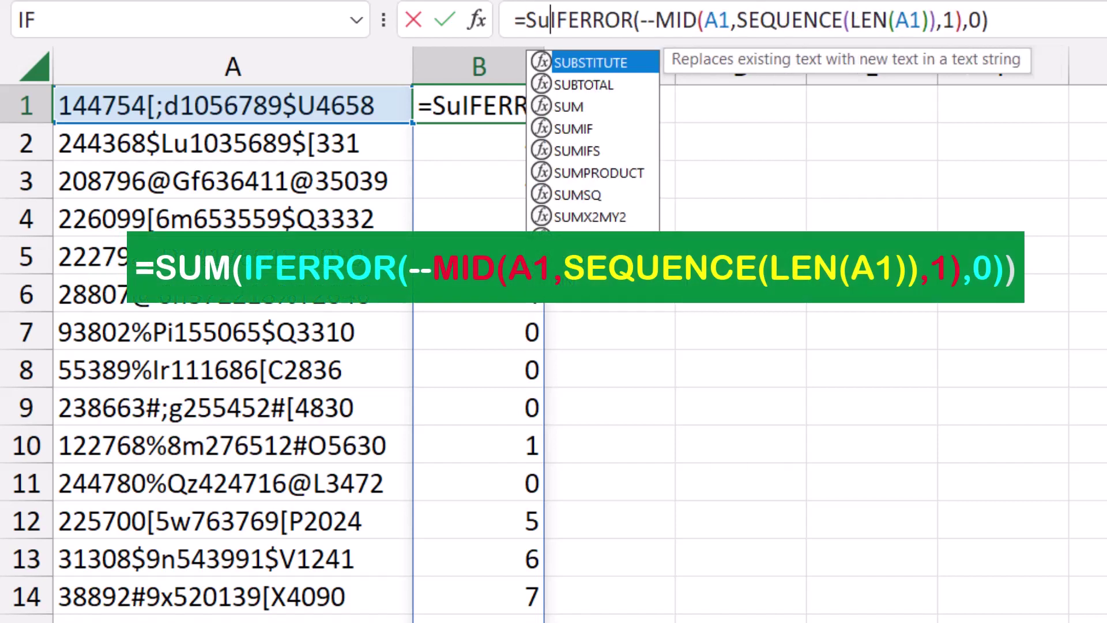
{"action": "key", "text": "Tab"}
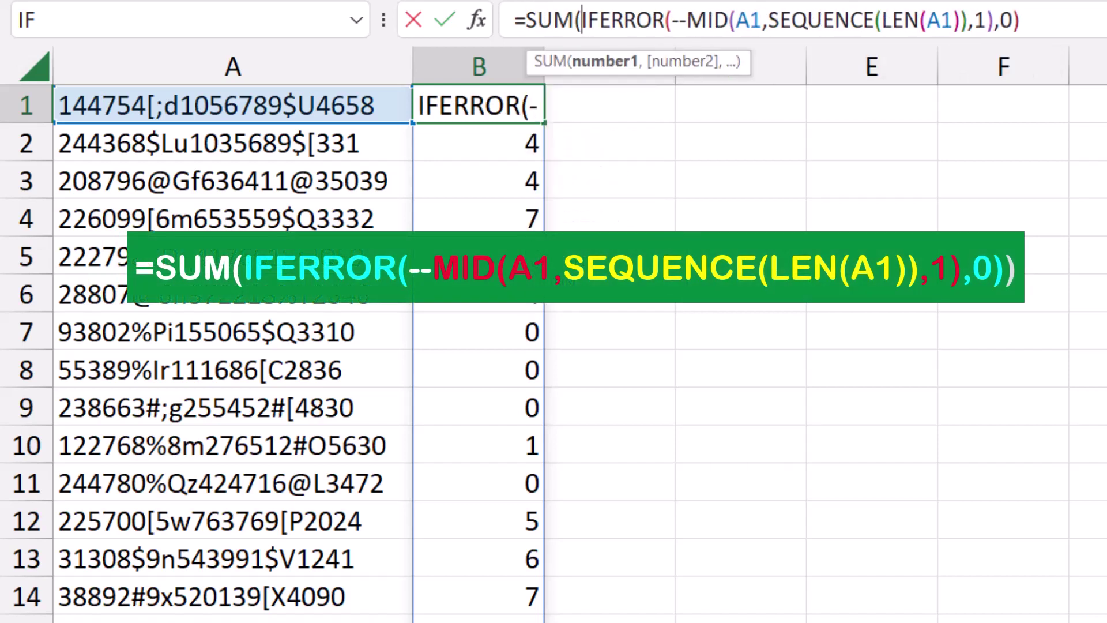
{"action": "left_click", "coordinate": [1020, 20]}
{"action": "type", "text": ")"}
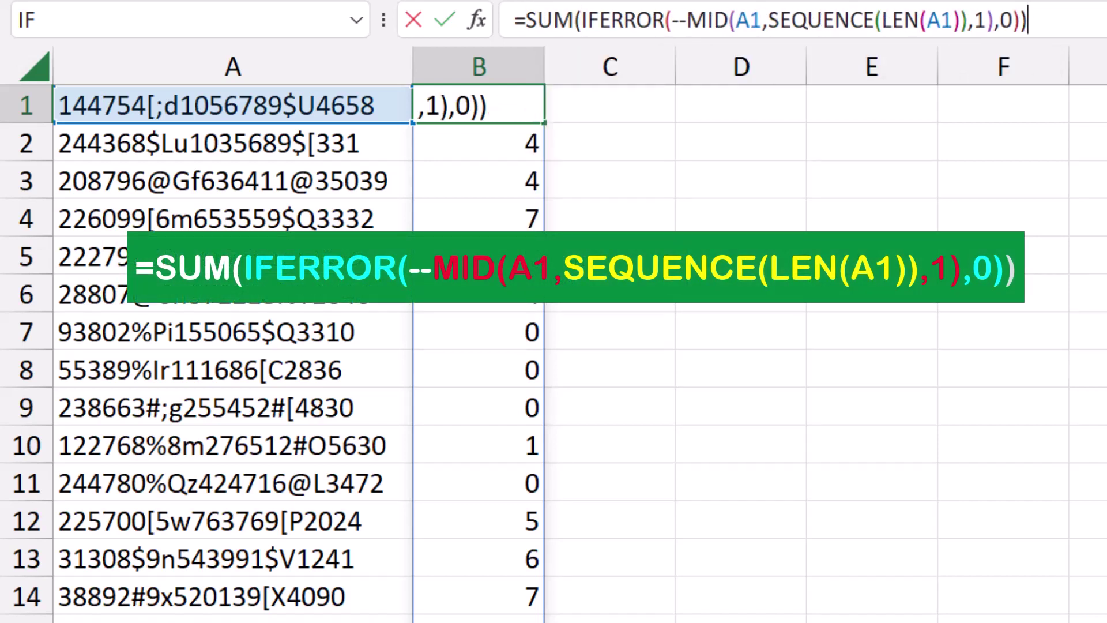
{"action": "key", "text": "Return"}
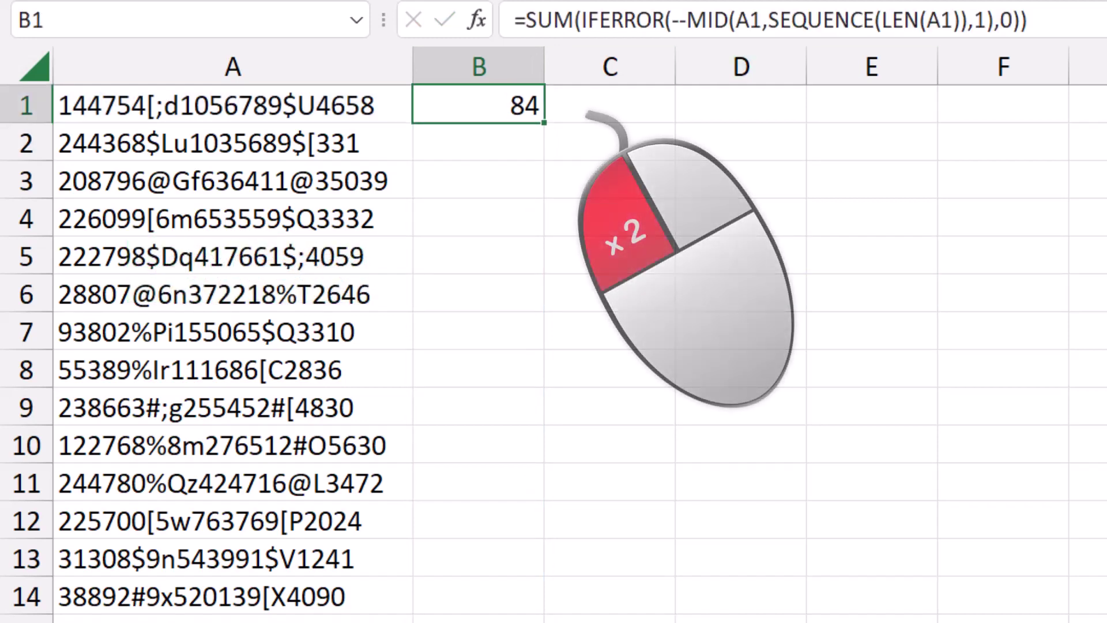
{"action": "double_click", "coordinate": [543, 122]}
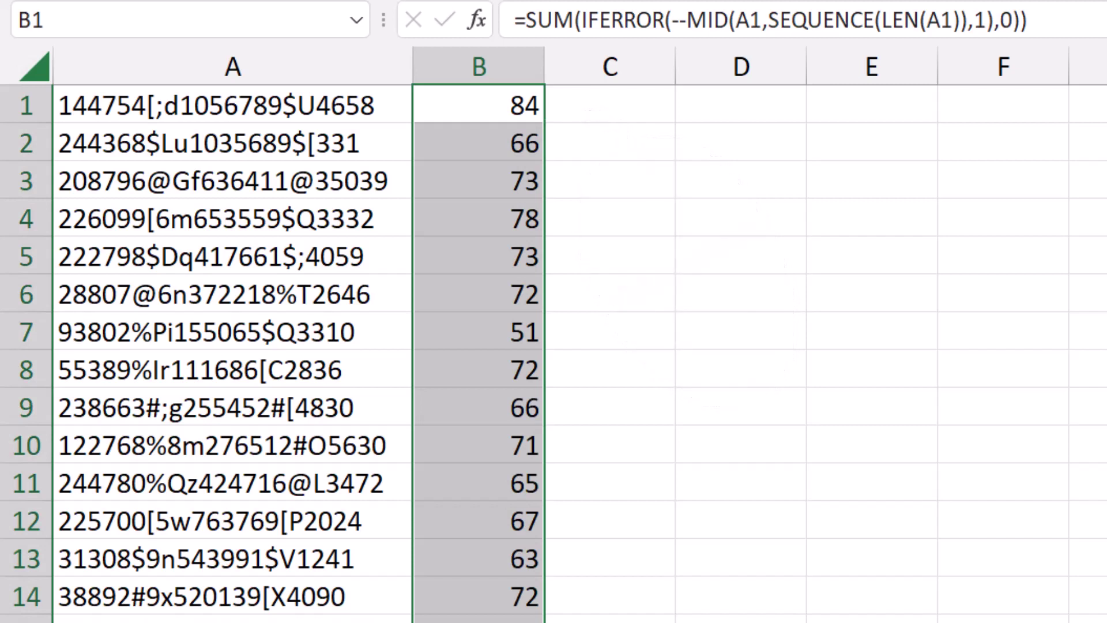
{"action": "left_click", "coordinate": [478, 104]}
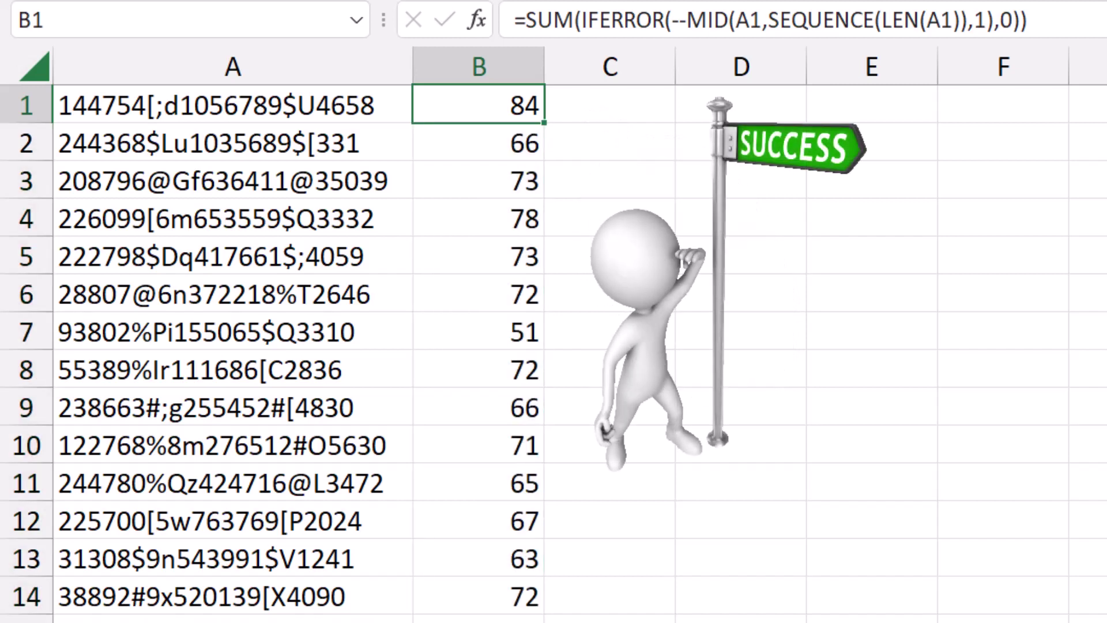